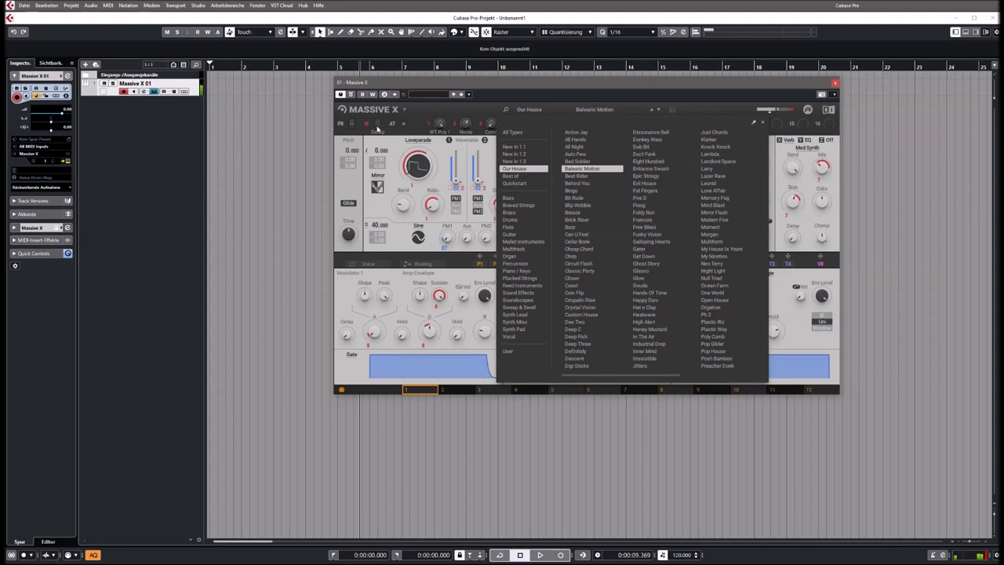
Audition the Beat Rider, Bit Rude and Breeze presets from the Our House bank
click(377, 129)
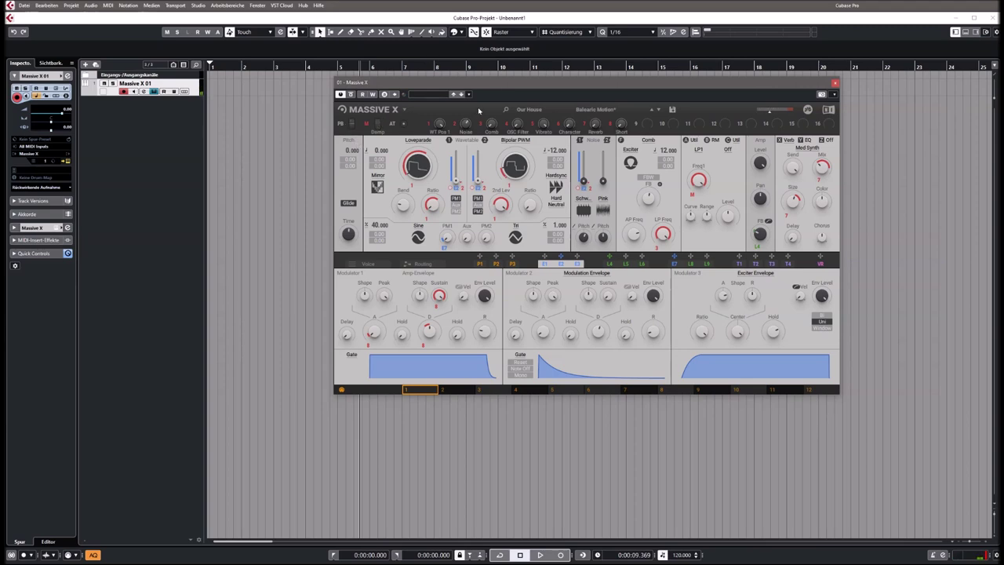
click(659, 110)
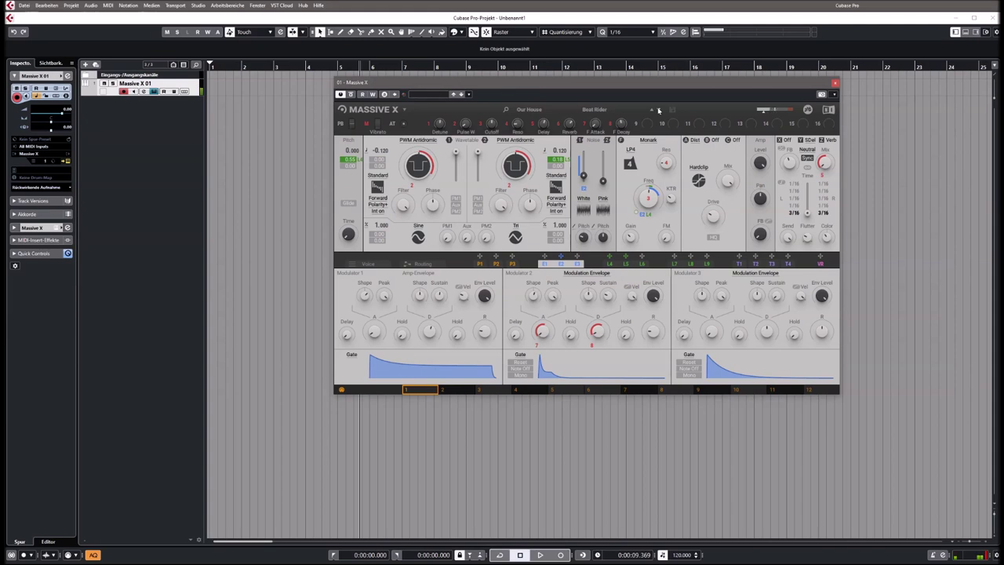
click(594, 109)
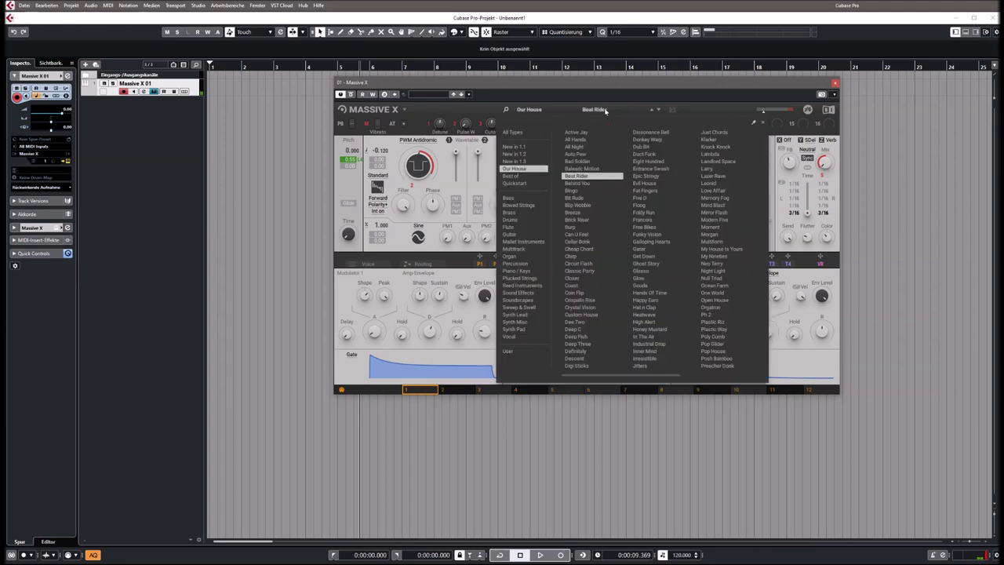
click(574, 200)
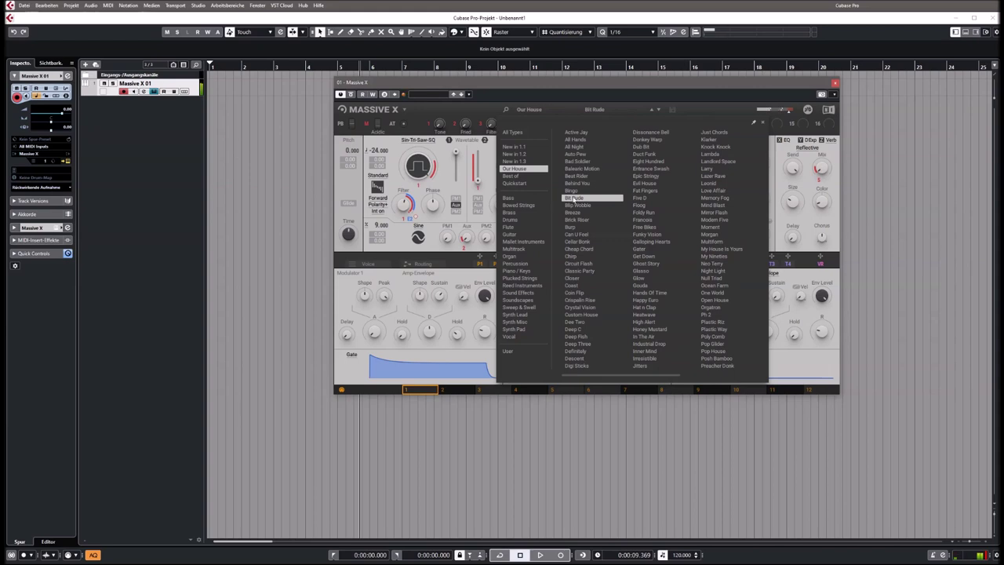
click(599, 214)
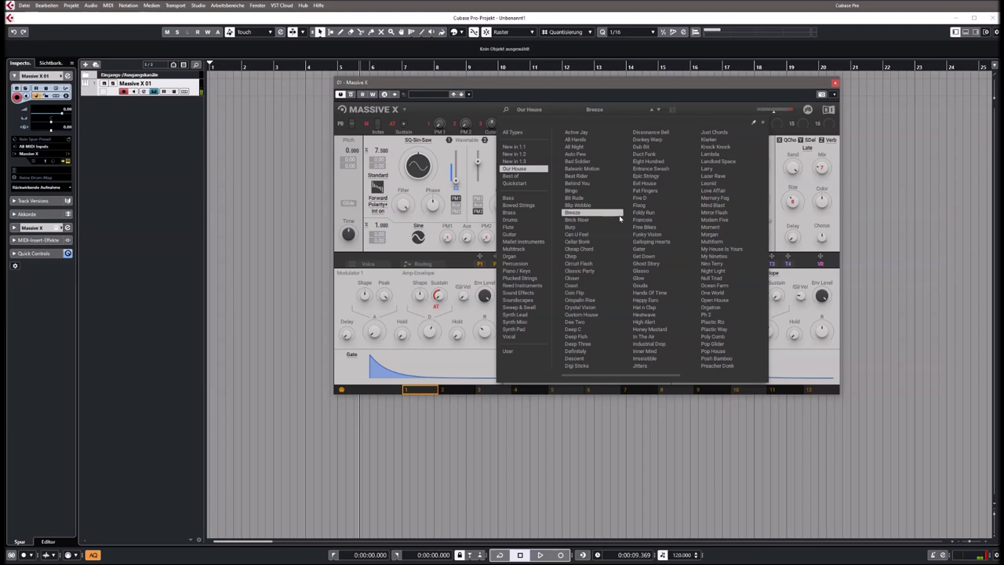
In the Breeze preset, adjust the PM 1 and PM 2 macros and raise the filter frequency
drag(465, 124, 465, 119)
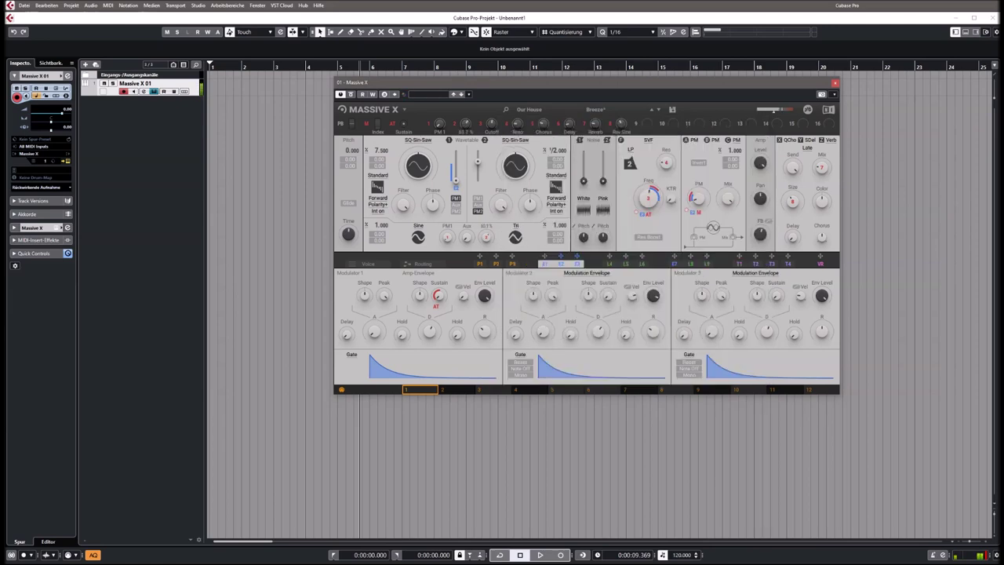
click(430, 124)
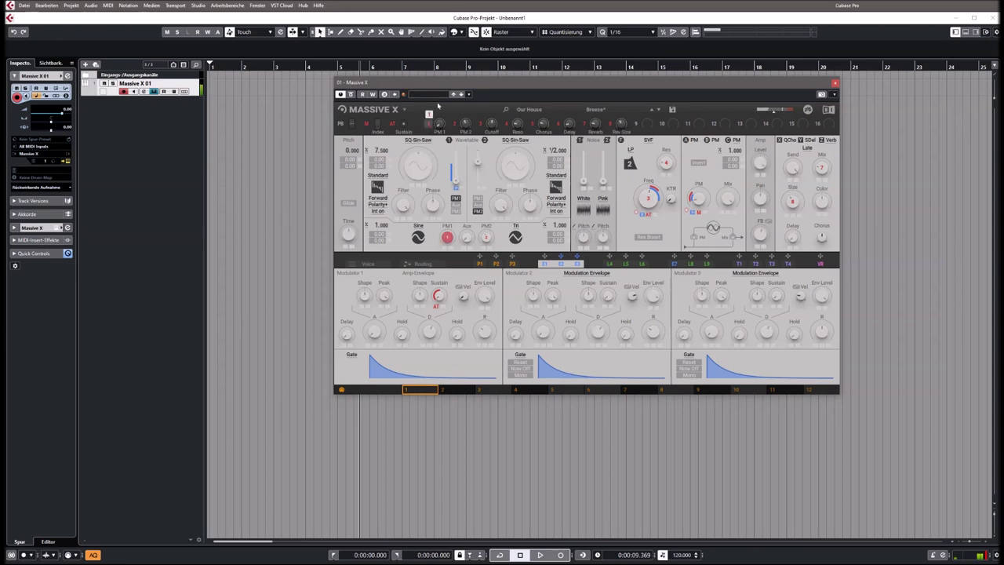
drag(430, 123, 446, 236)
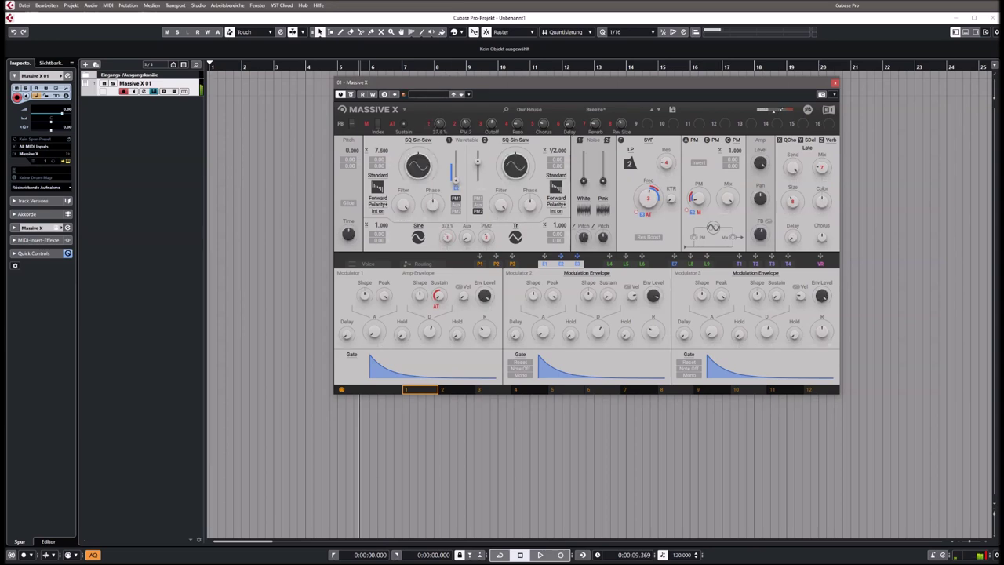
drag(648, 199, 648, 134)
Load the Brick Riser preset and adjust its filter frequency
click(658, 110)
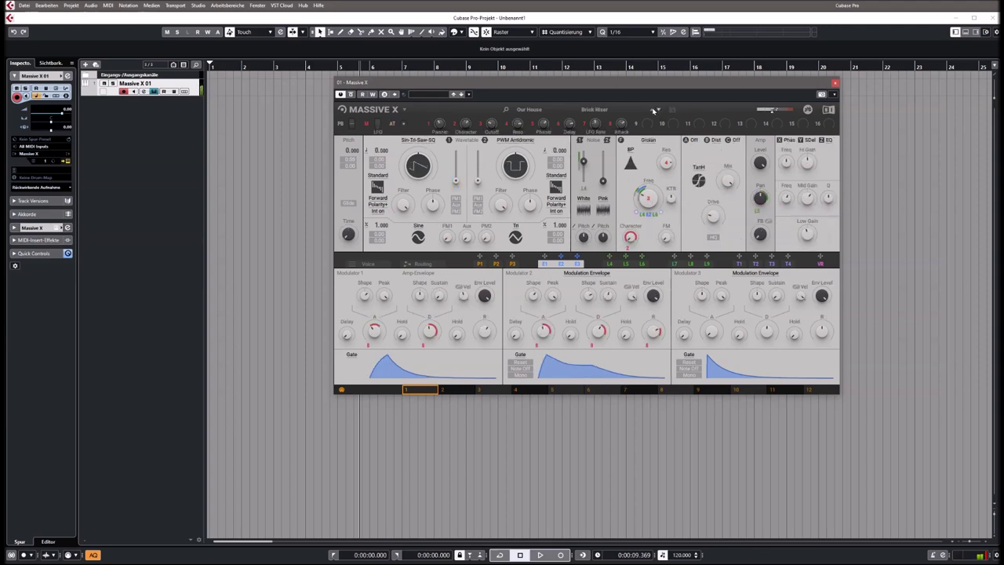
mouse_move(648, 198)
mouse_down()
mouse_move(648, 187)
mouse_move(648, 212)
mouse_move(648, 196)
mouse_up()
Load the Cheap Chord preset, raise the second wavetable oscillator's level to 100 % and increase the filter frequency
click(596, 109)
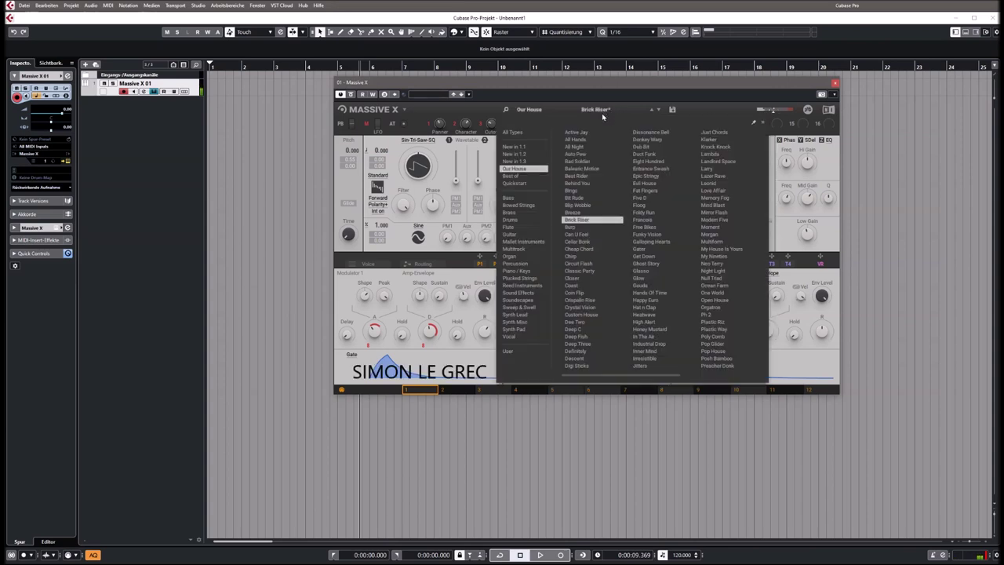
click(573, 250)
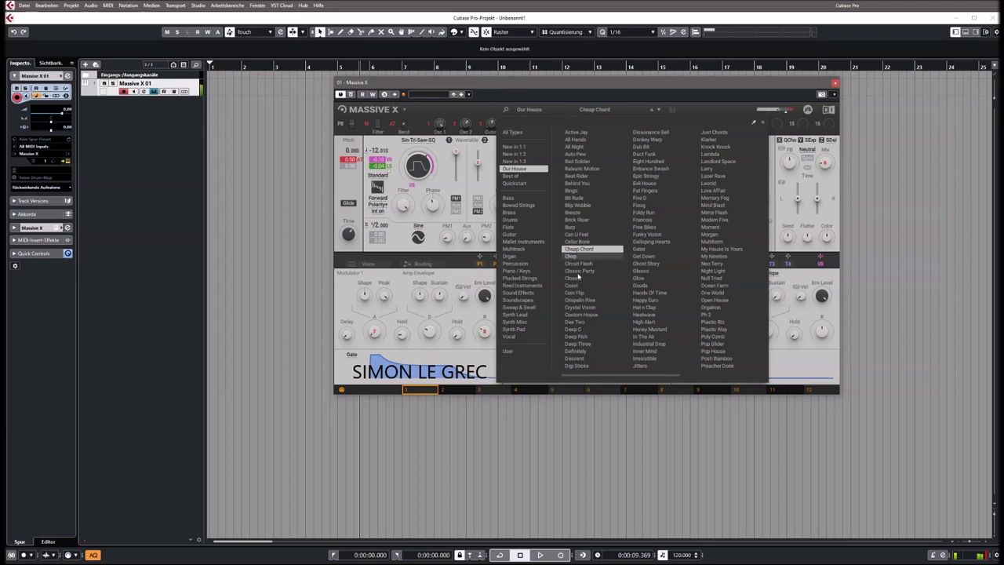
click(477, 163)
drag(477, 163, 477, 151)
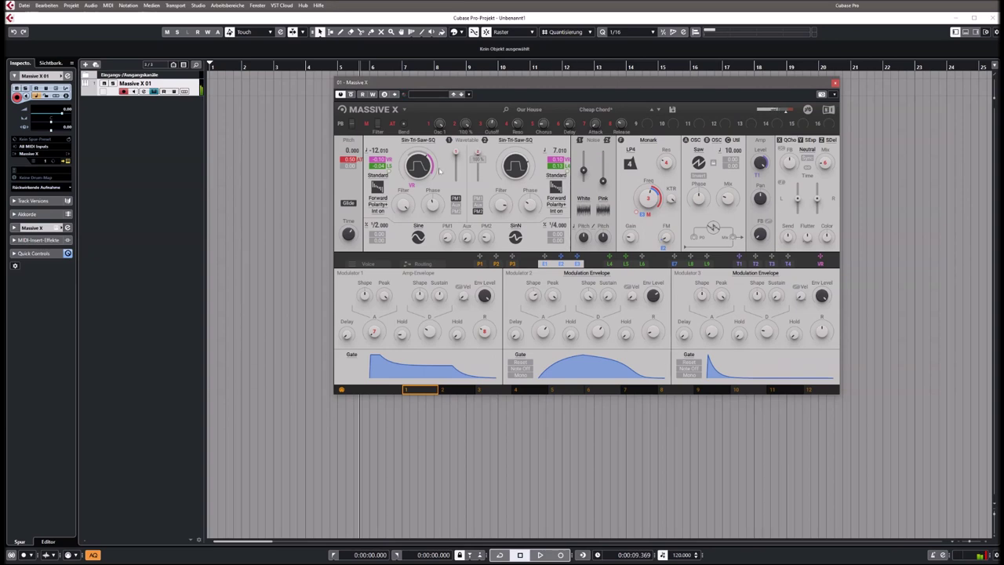
drag(650, 197, 650, 192)
Load the Chirp preset and adjust its filter frequency
click(660, 111)
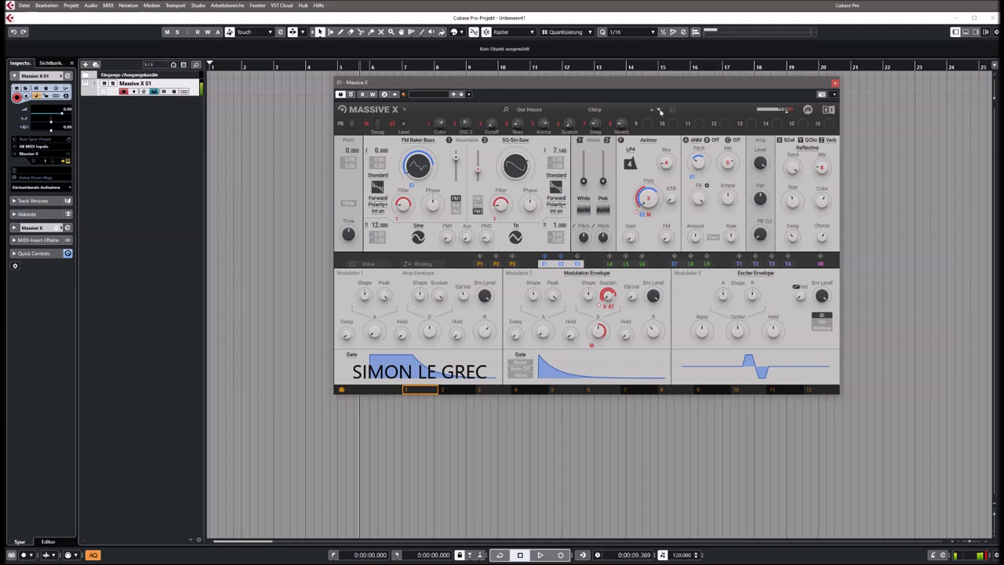
drag(644, 198, 644, 193)
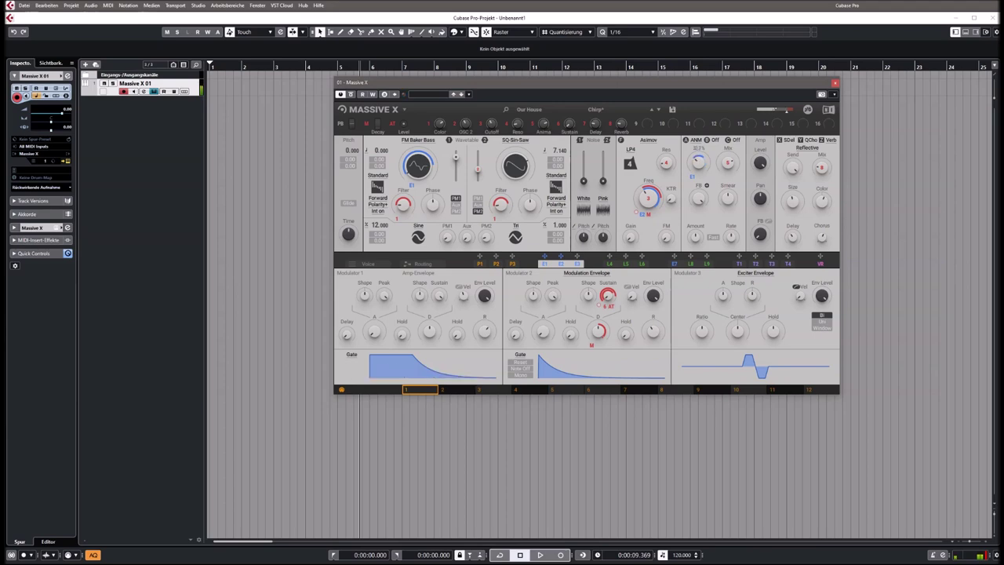
Audition the Circuit Flash, Crispalin Rise and Custom House presets
click(658, 110)
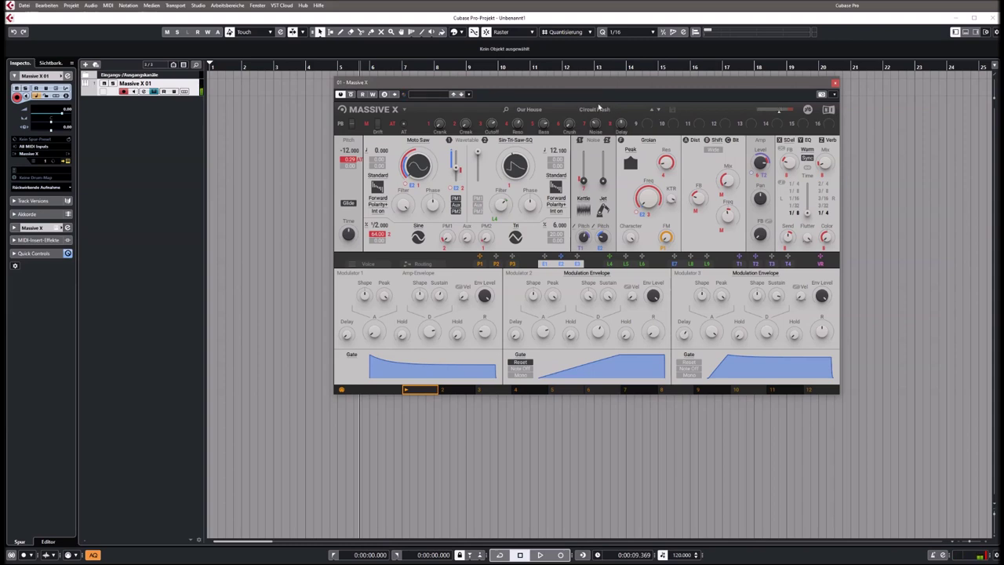
click(594, 109)
click(577, 300)
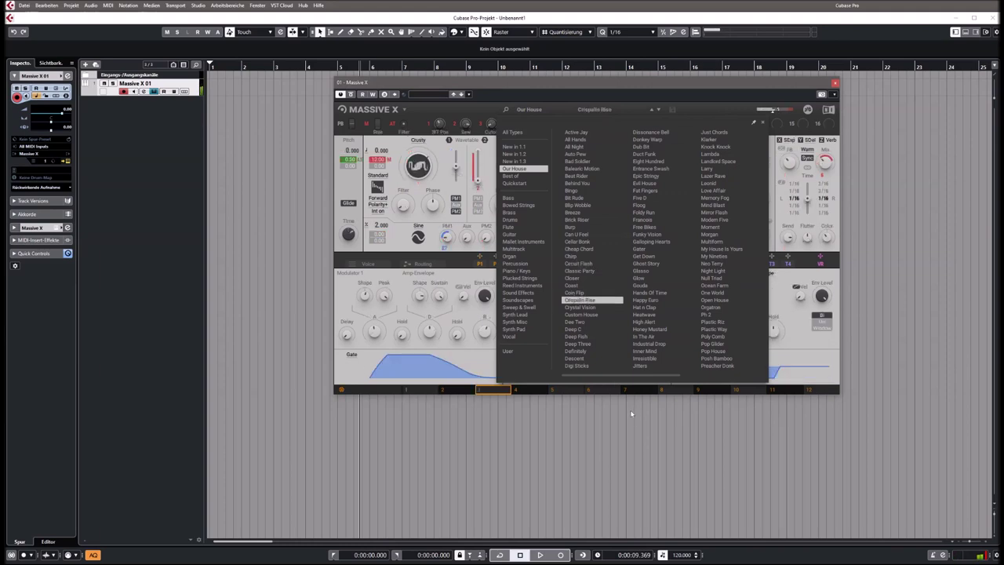
click(592, 315)
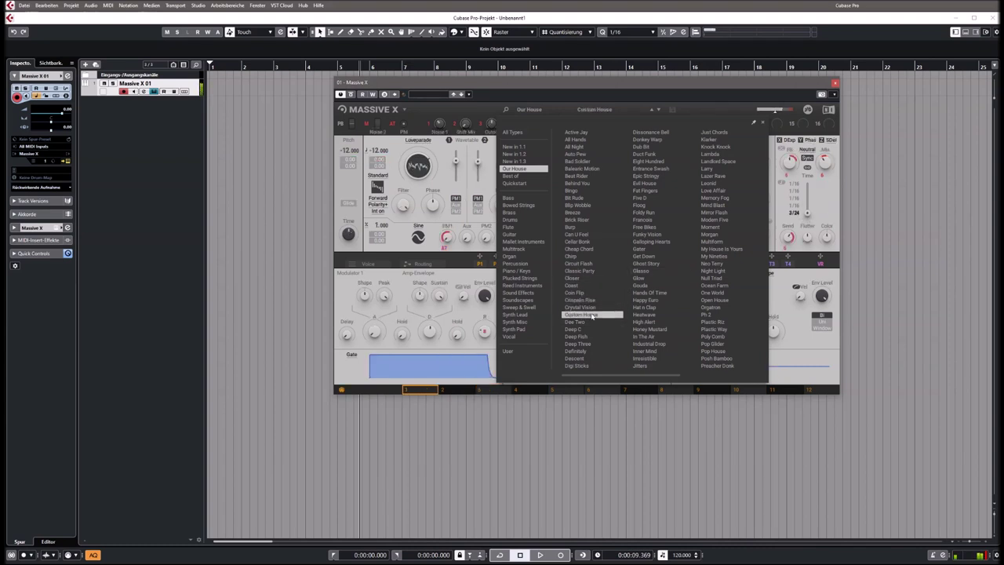
Audition the Donkey Warp, Duct Funk, Epic Strings, Floog and Gater presets
click(651, 140)
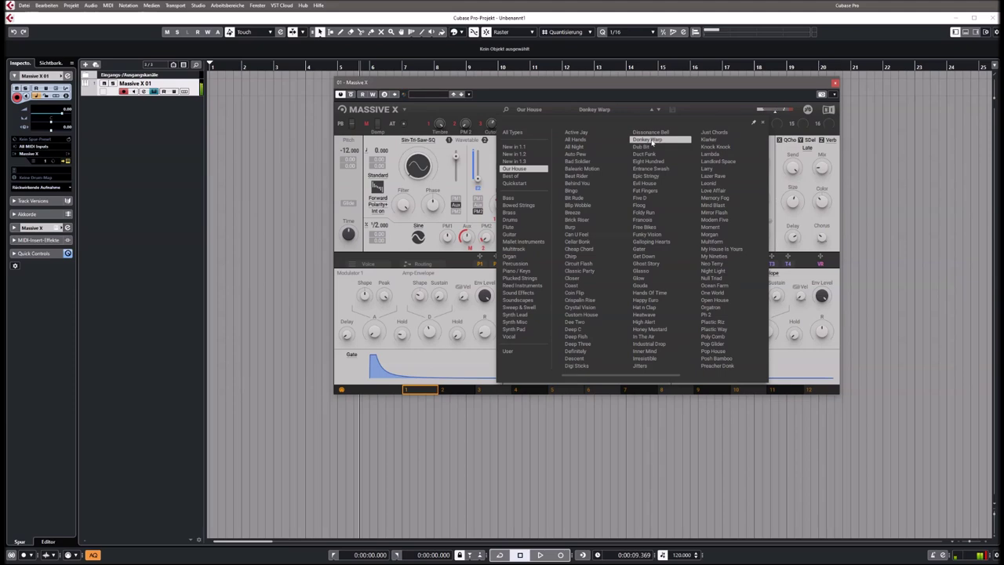
click(644, 154)
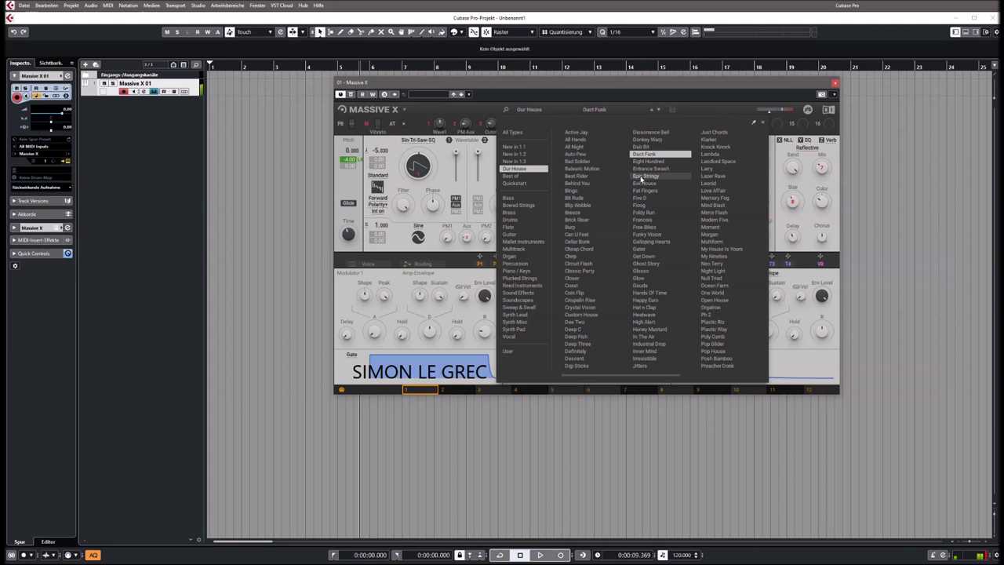
click(641, 178)
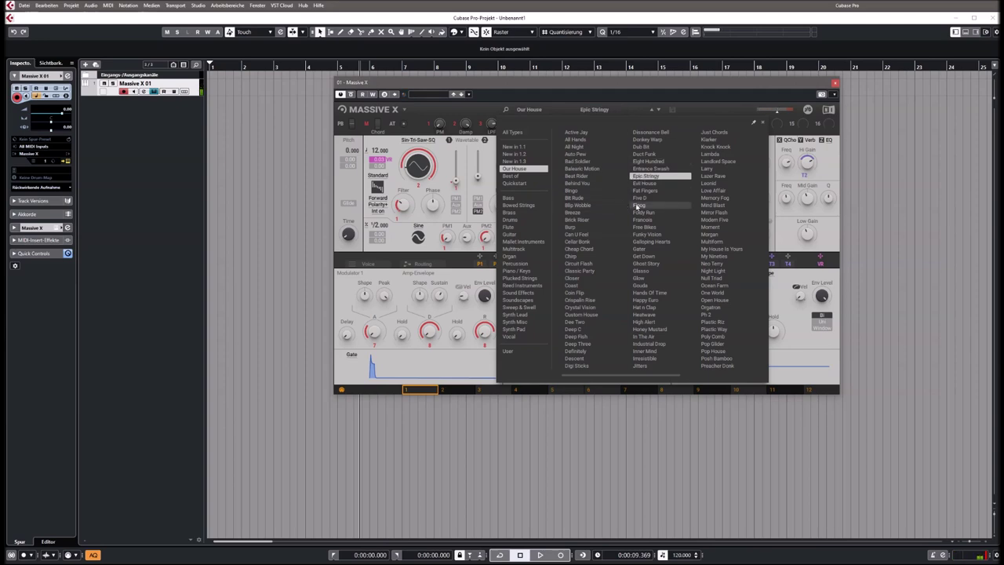
click(638, 205)
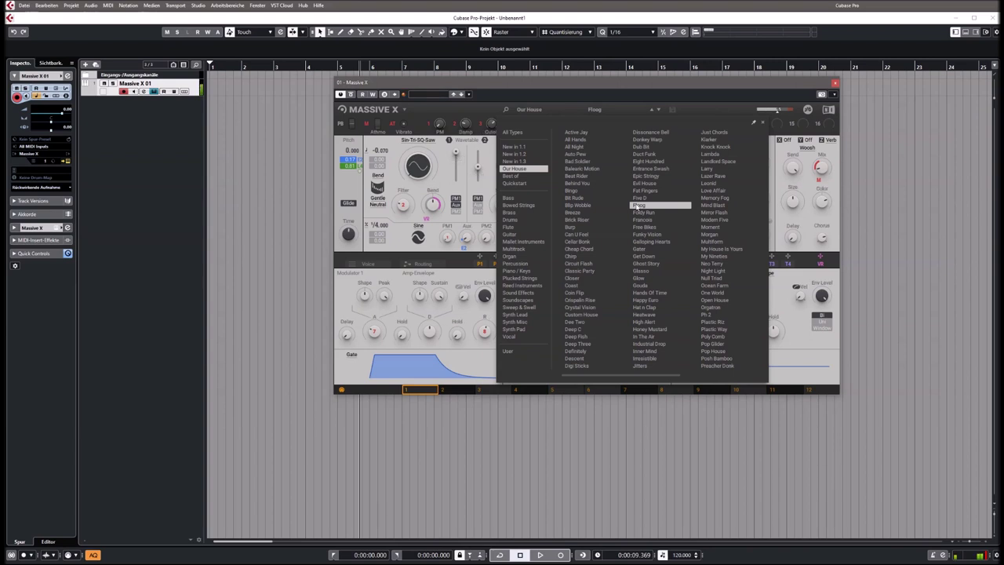
click(644, 250)
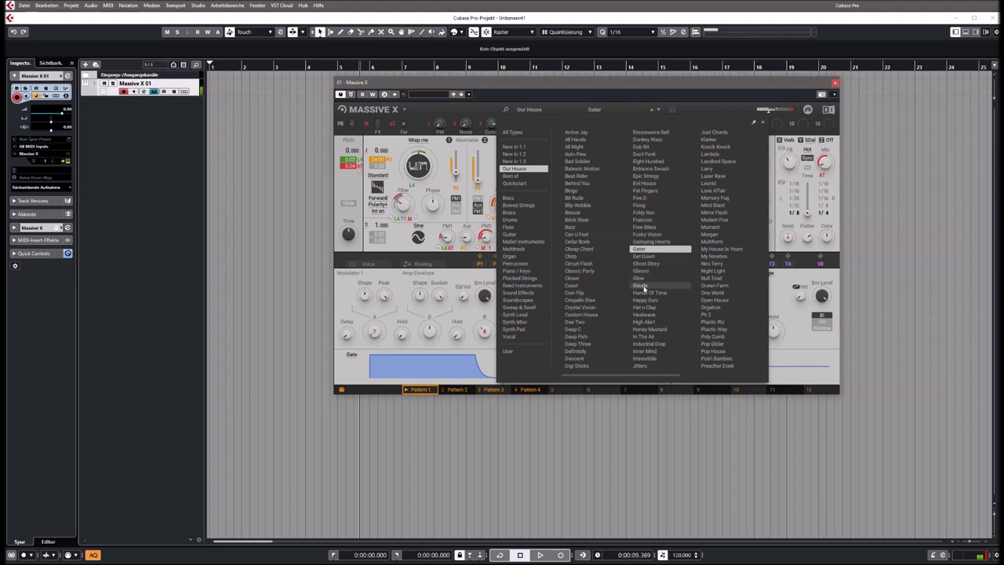
In the Gater preset, adjust the delay's mix and try another effect type in the Stereo Delay slot
click(823, 167)
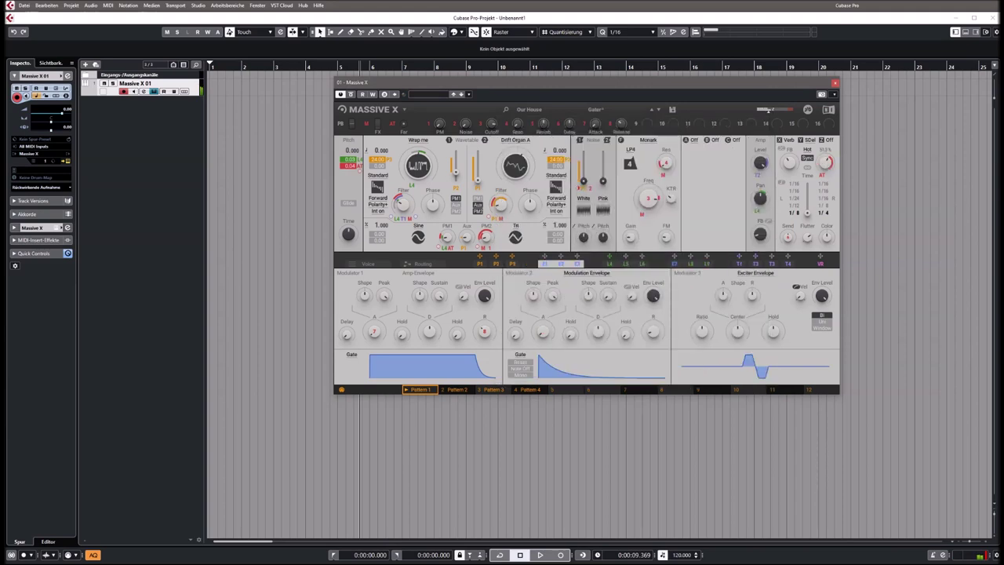
click(809, 140)
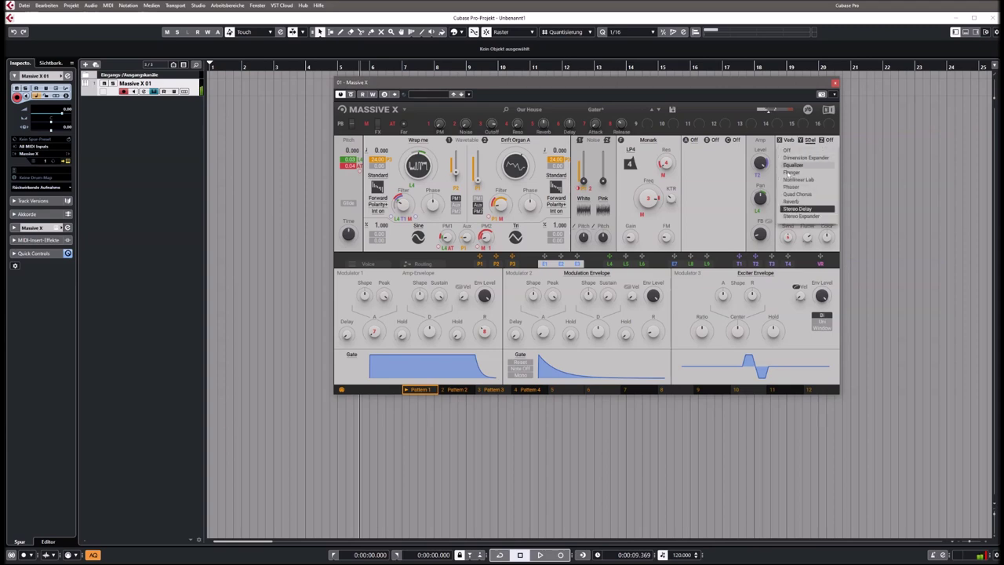
click(807, 176)
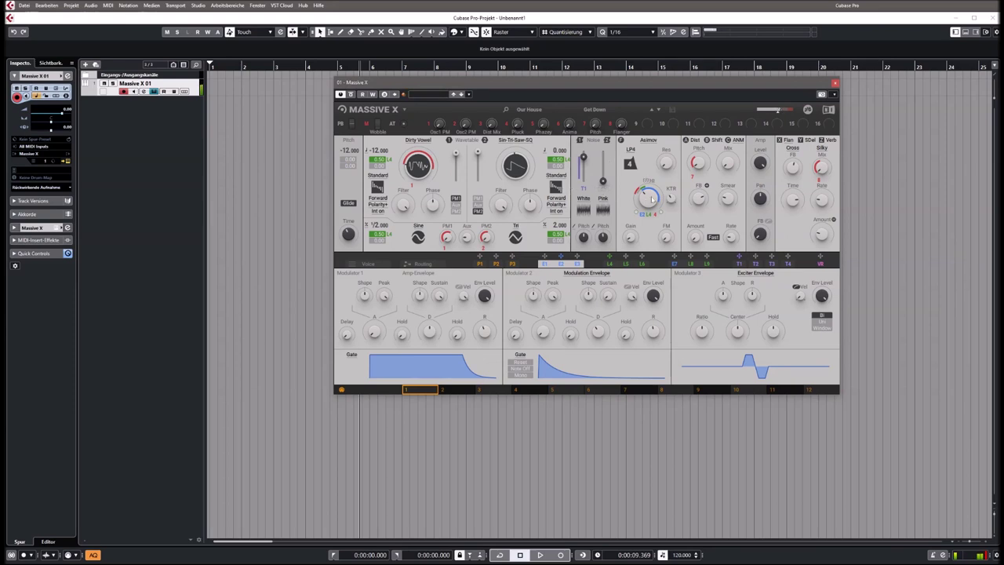
Audition the Happy Euro, High Alert, In The Air, Inner Mind and Lambda presets from the Our House bank
click(604, 110)
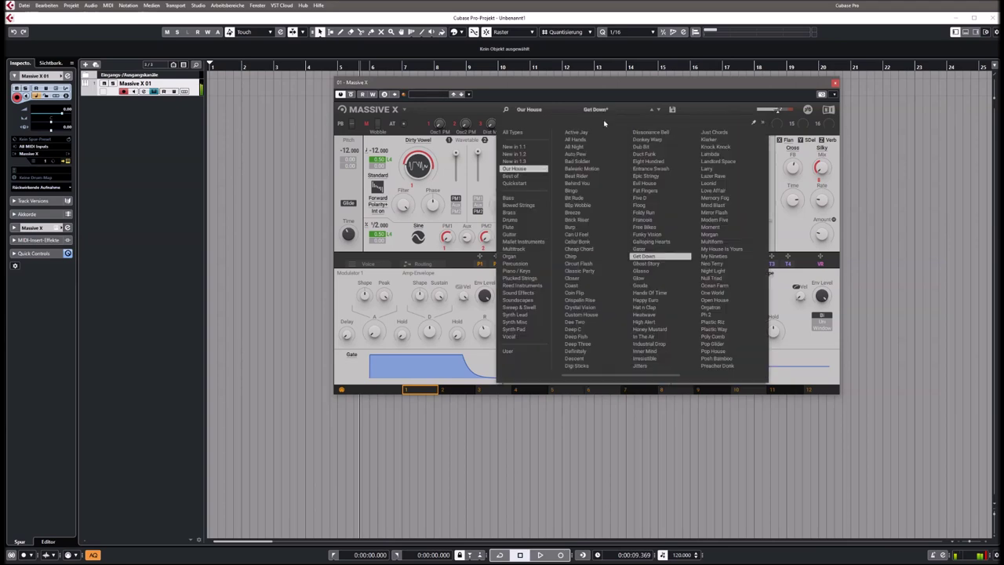
click(646, 300)
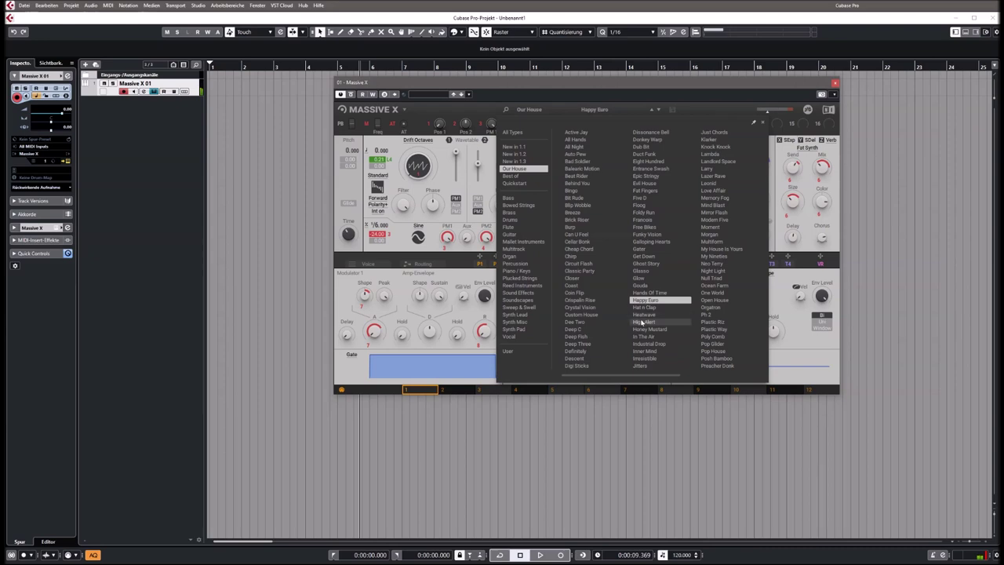
click(642, 321)
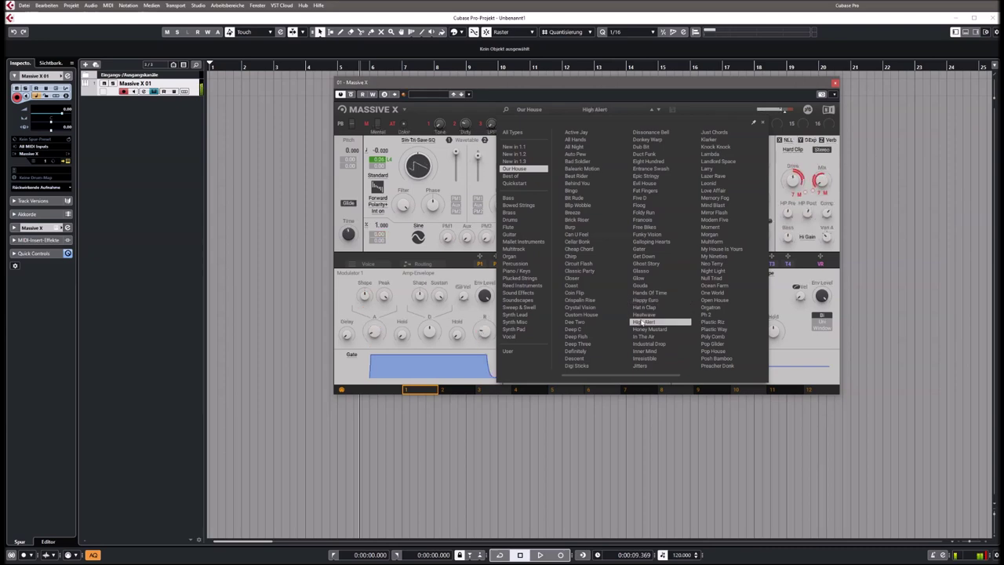
click(643, 337)
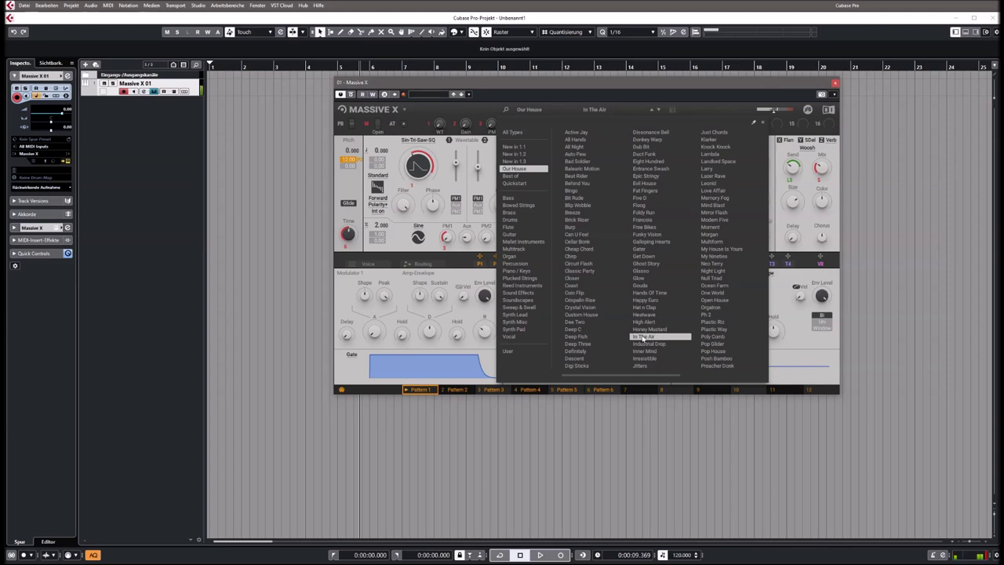
click(645, 352)
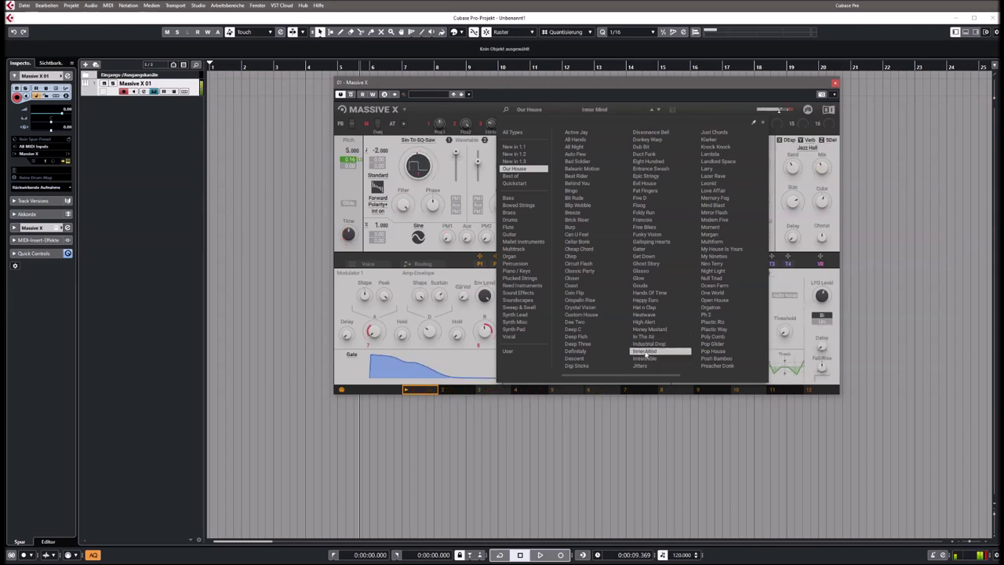
click(713, 155)
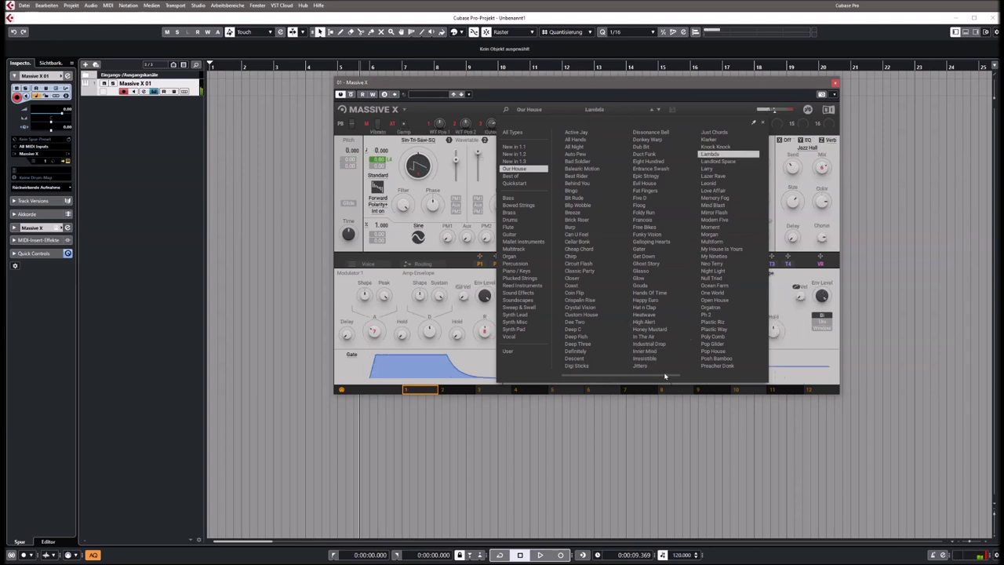
Audition the Memory Fog, Neo Terry and Open House presets from the rest of the Our House list
click(723, 380)
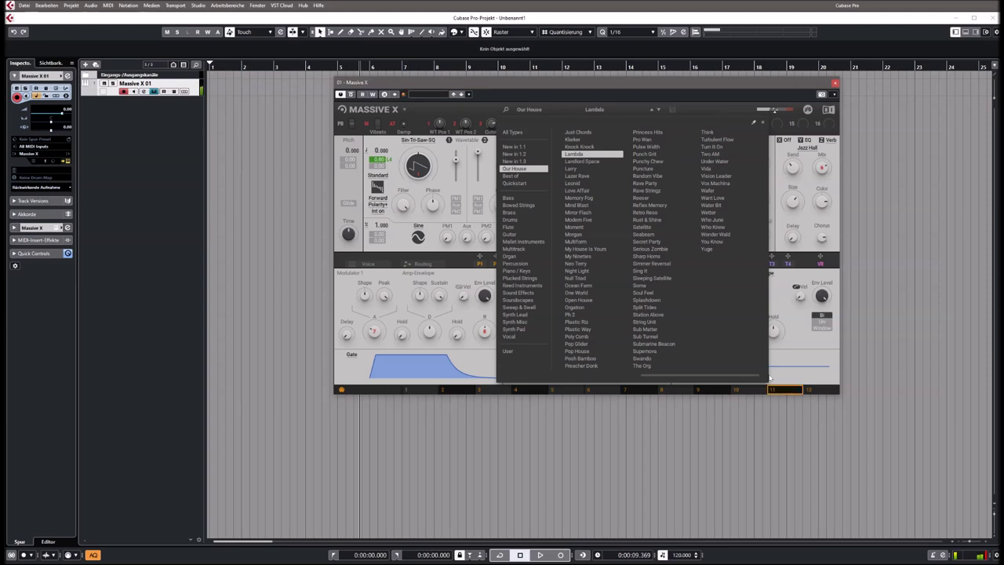
click(578, 198)
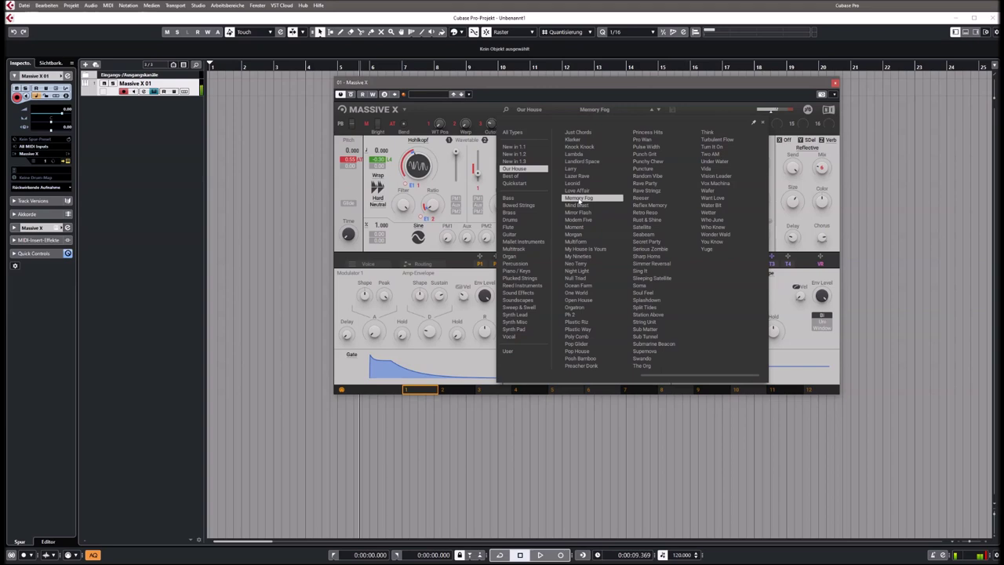
click(578, 264)
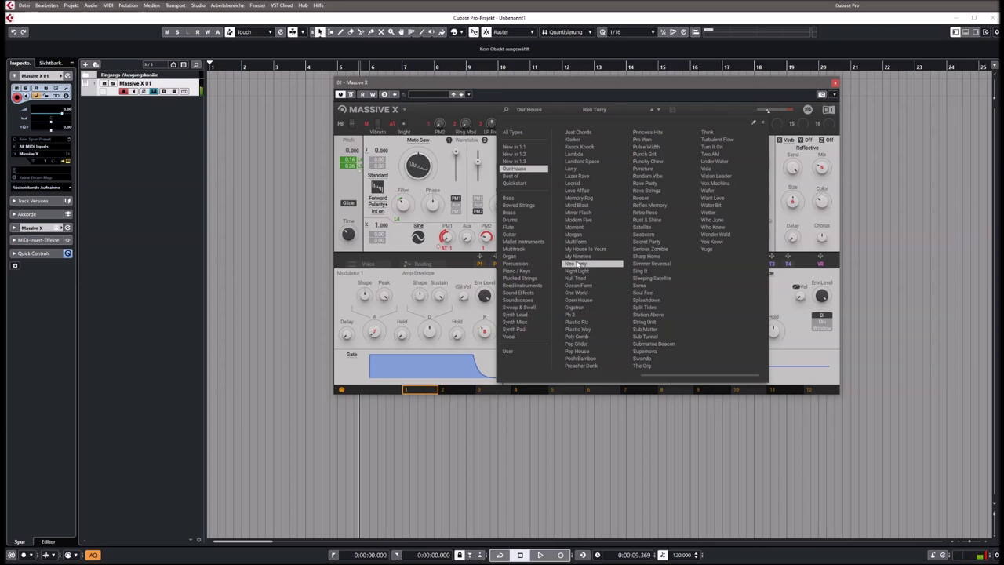
click(571, 301)
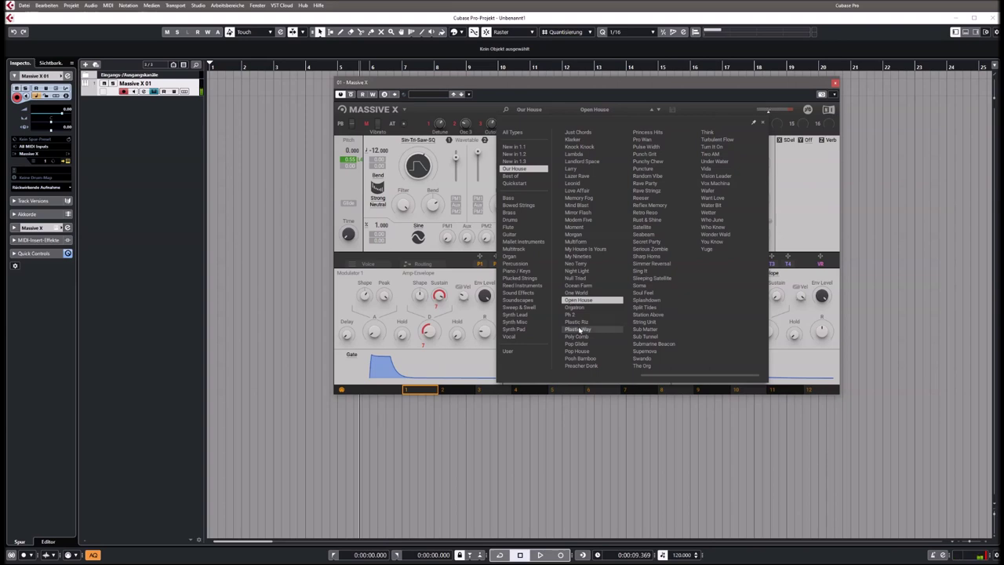
Audition the Plastic Way, Pop House, Punch Grit, Random Vibe, Rust & Shine and Simmer Reversal presets from the Our House bank
click(579, 329)
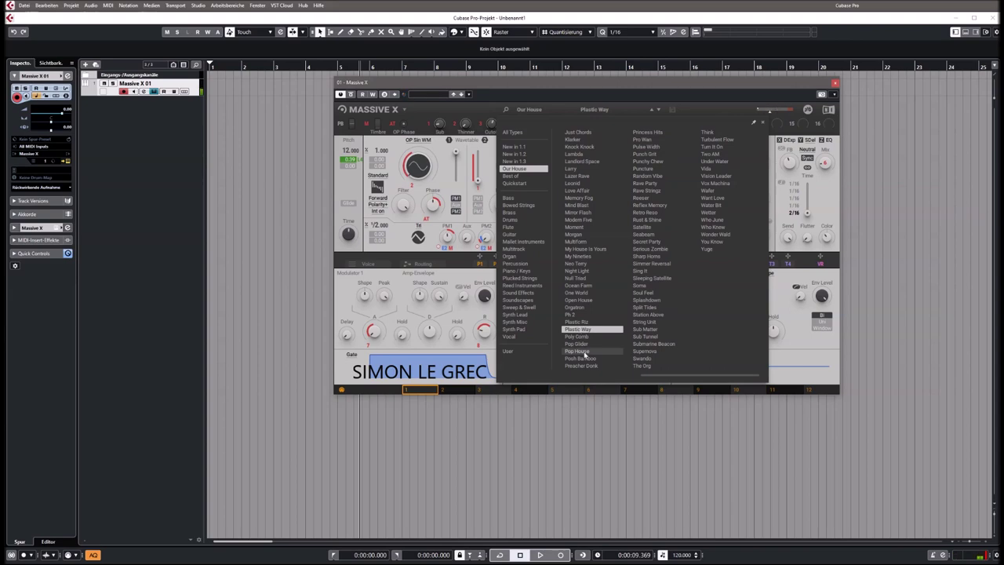
click(584, 352)
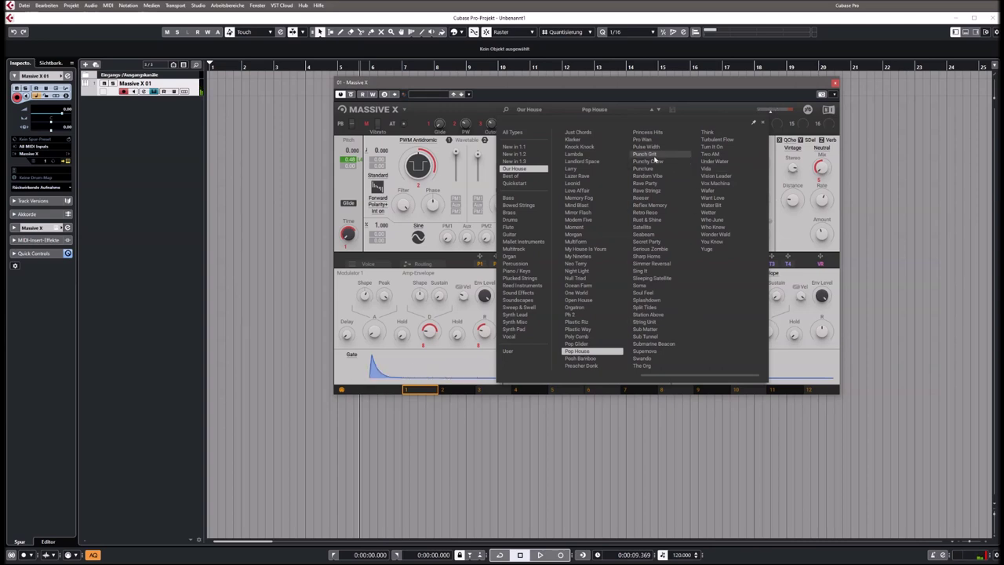
click(651, 155)
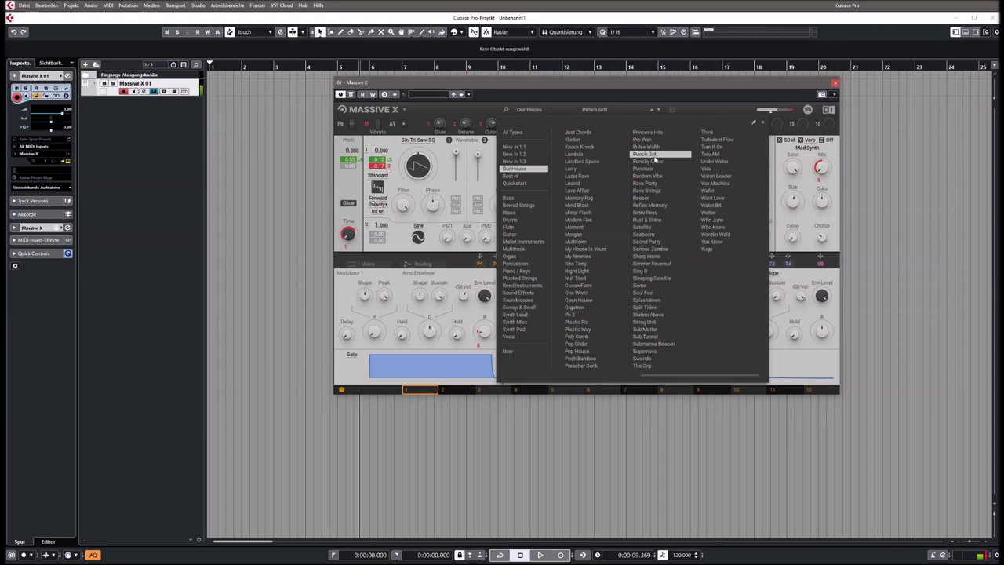
click(651, 180)
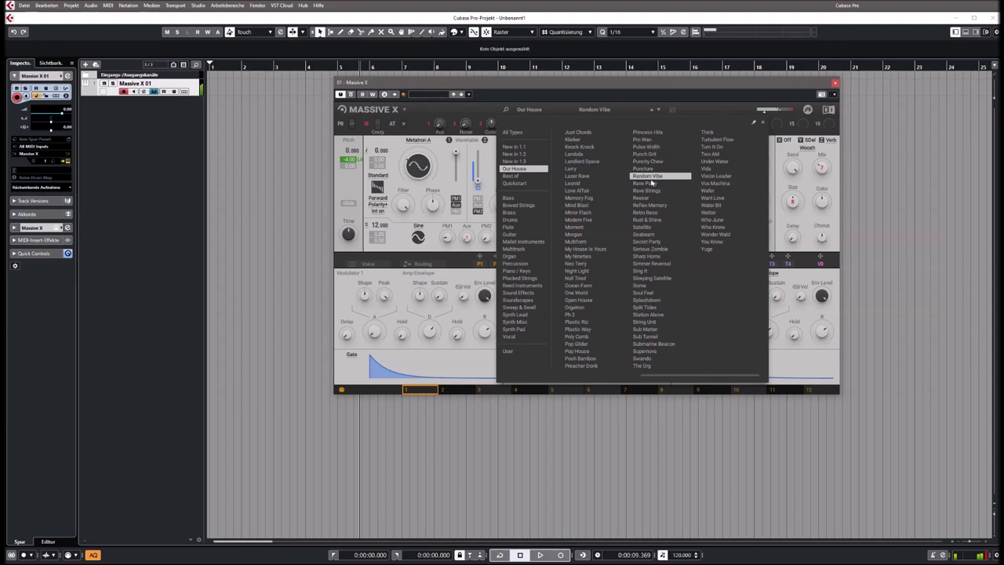
click(647, 221)
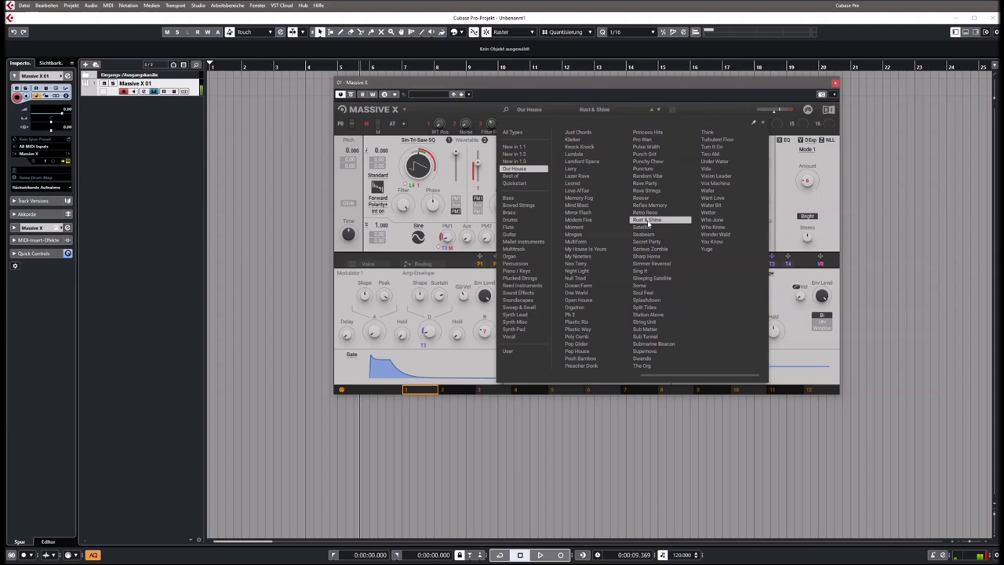
click(652, 264)
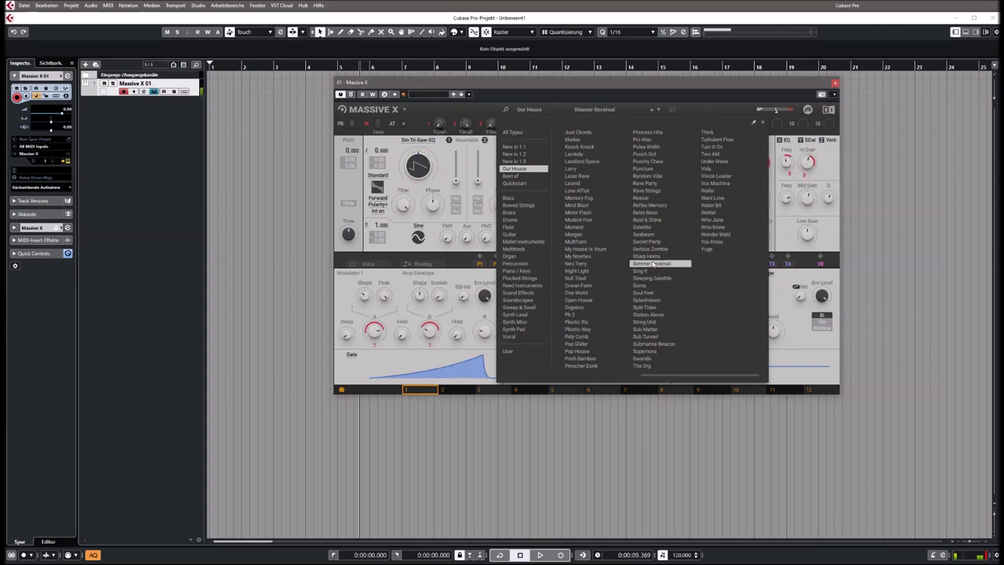
Load the Station Above preset, close the preset browser and raise the cutoff of the SVF filter
click(650, 316)
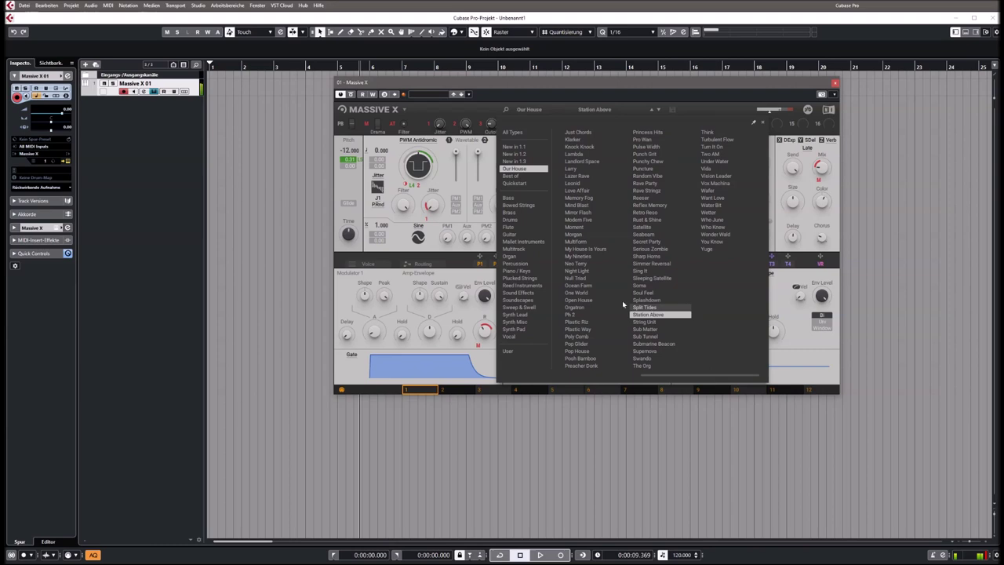
click(762, 123)
drag(648, 199, 648, 185)
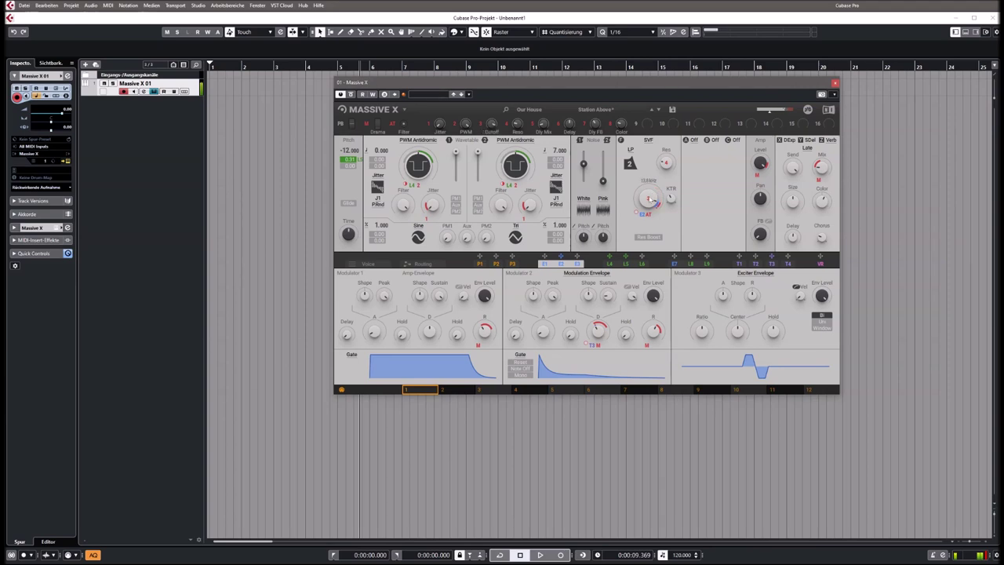